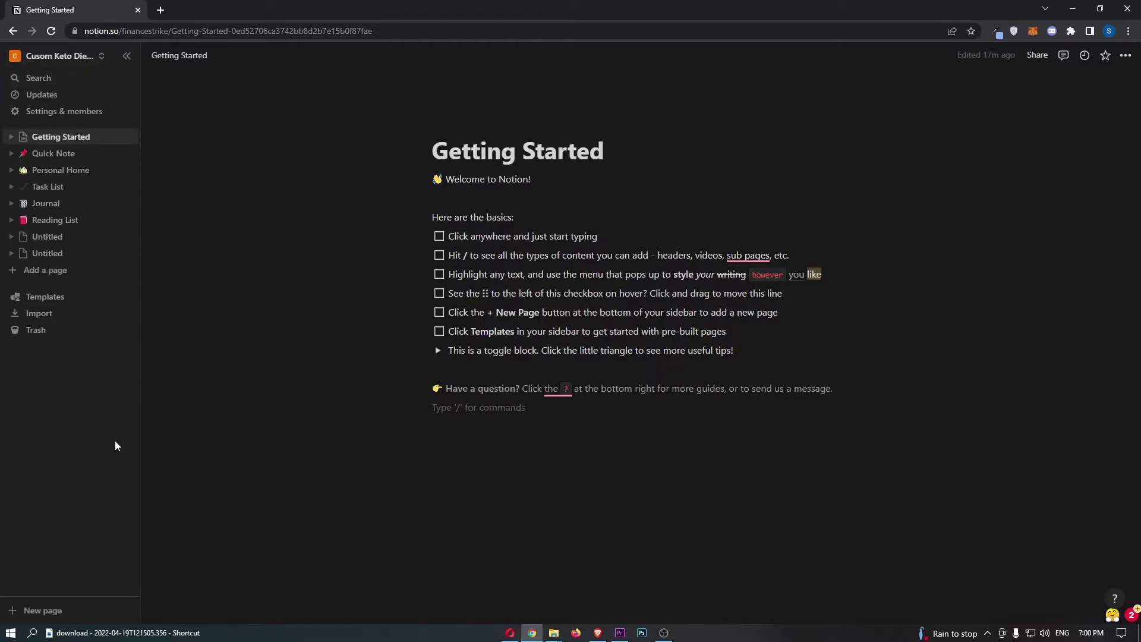
- Open the workspace Settings & members panel from the sidebar
{"action": "left_click", "coordinate": [79, 114]}
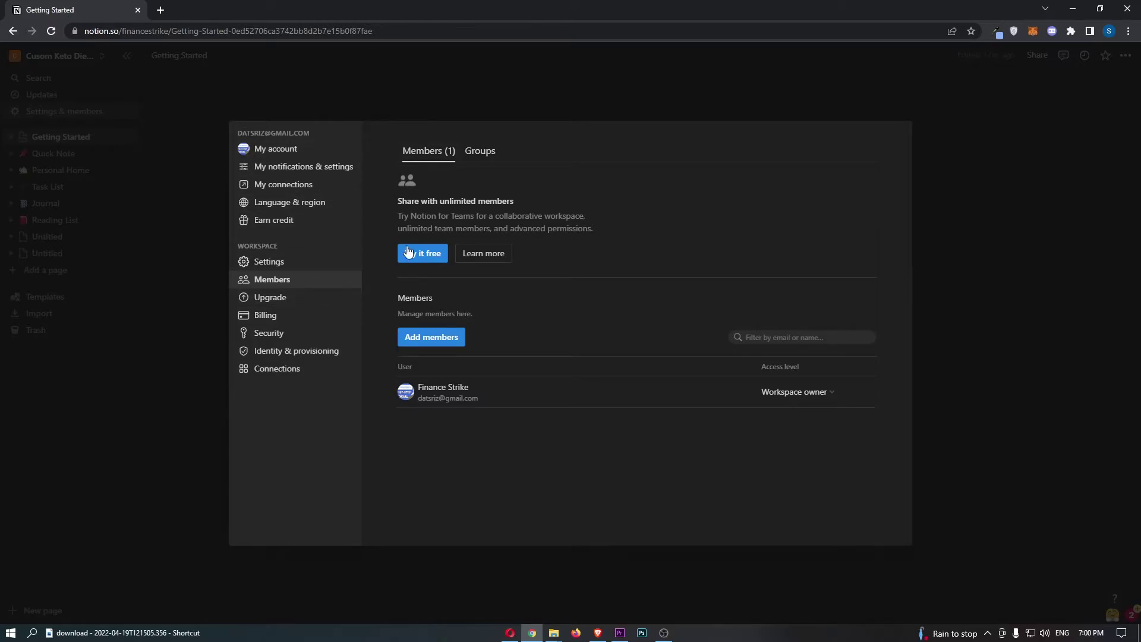
- Switch to My connections and expand Show all to list apps down to Google Drive
{"action": "left_click", "coordinate": [284, 184]}
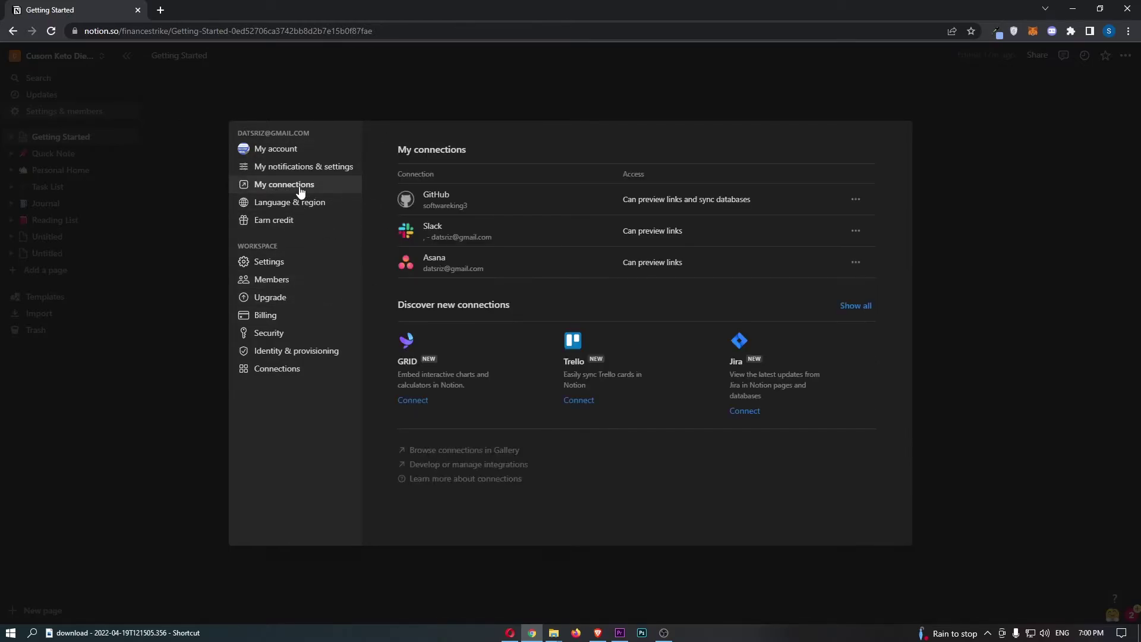
{"action": "left_click_drag", "start_coordinate": [399, 150], "coordinate": [467, 149]}
{"action": "left_click", "coordinate": [496, 154]}
{"action": "left_click_drag", "start_coordinate": [398, 303], "coordinate": [514, 312]}
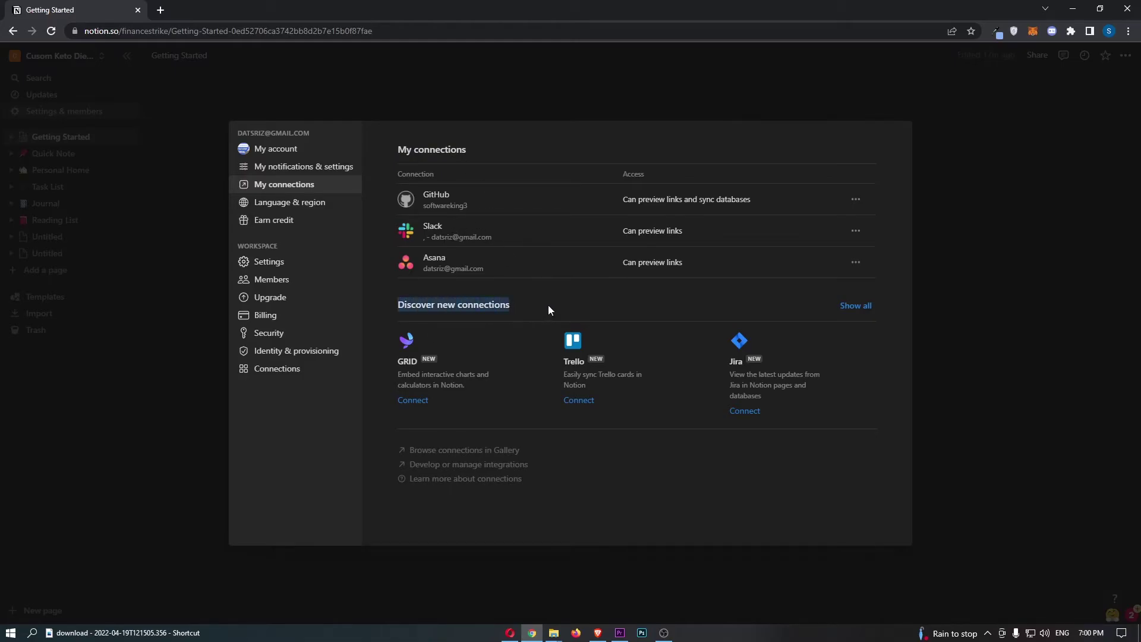
{"action": "left_click", "coordinate": [853, 306]}
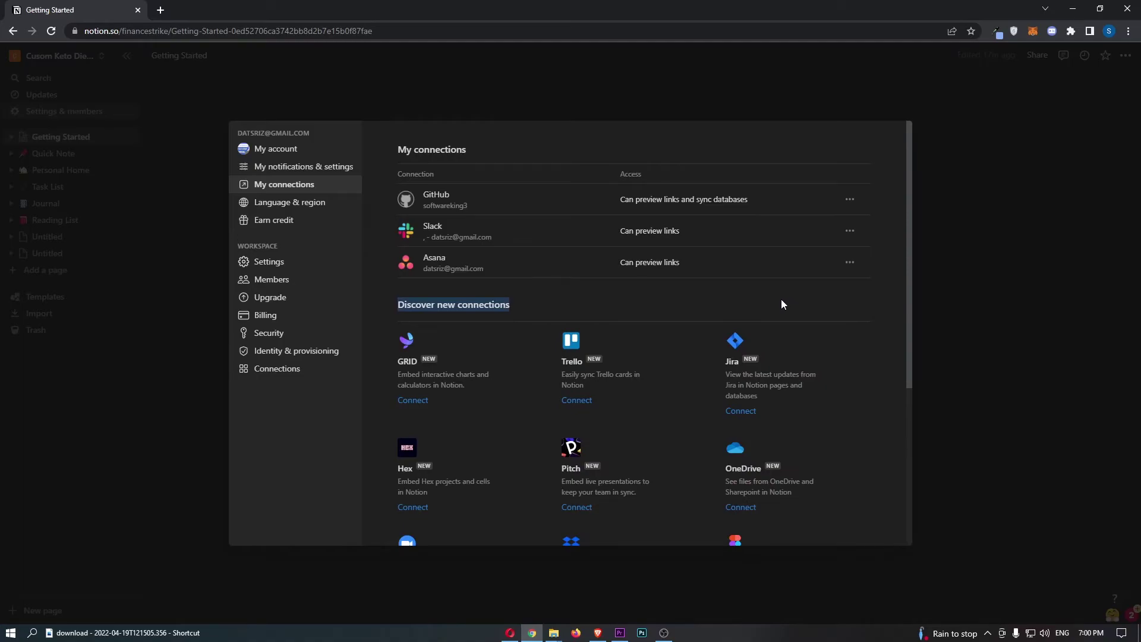
{"action": "scroll", "coordinate": [693, 289], "scroll_direction": "down", "scroll_amount": 5}
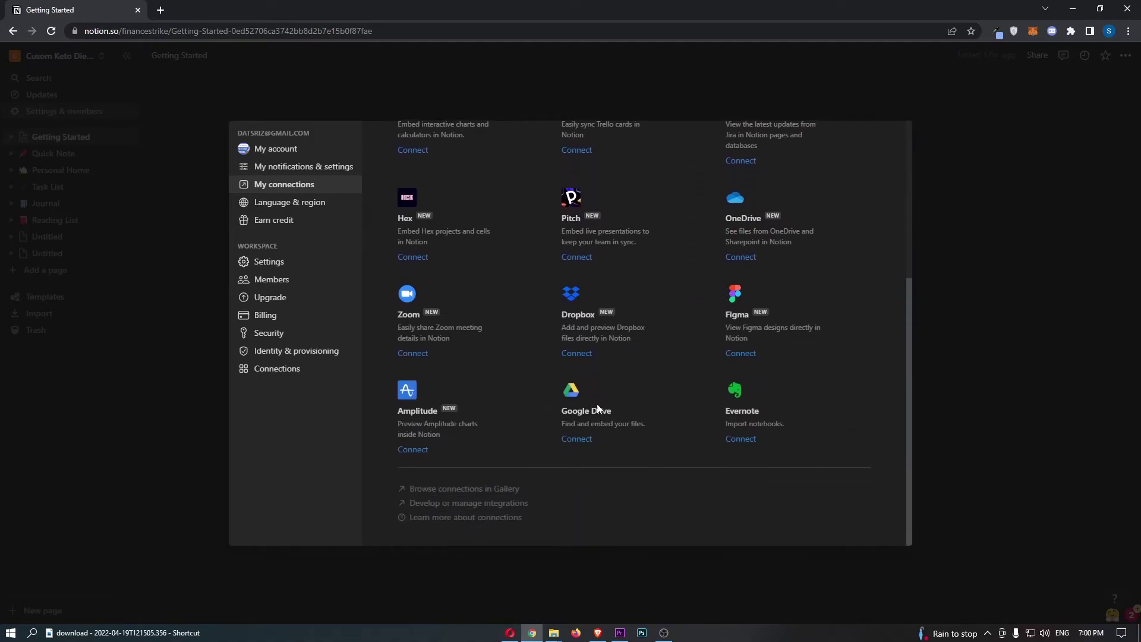
{"action": "left_click_drag", "start_coordinate": [560, 409], "coordinate": [613, 411]}
- Connect Google Drive and allow Notion access to Drive files in the Google popup
{"action": "left_click", "coordinate": [641, 401]}
{"action": "left_click", "coordinate": [577, 437]}
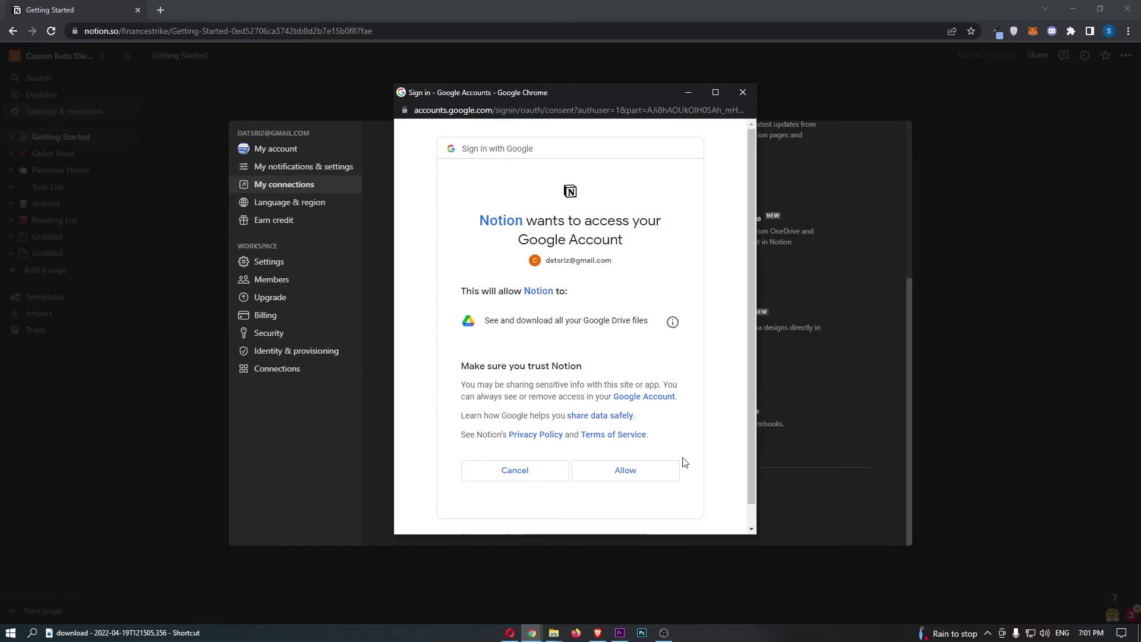
{"action": "left_click", "coordinate": [642, 470]}
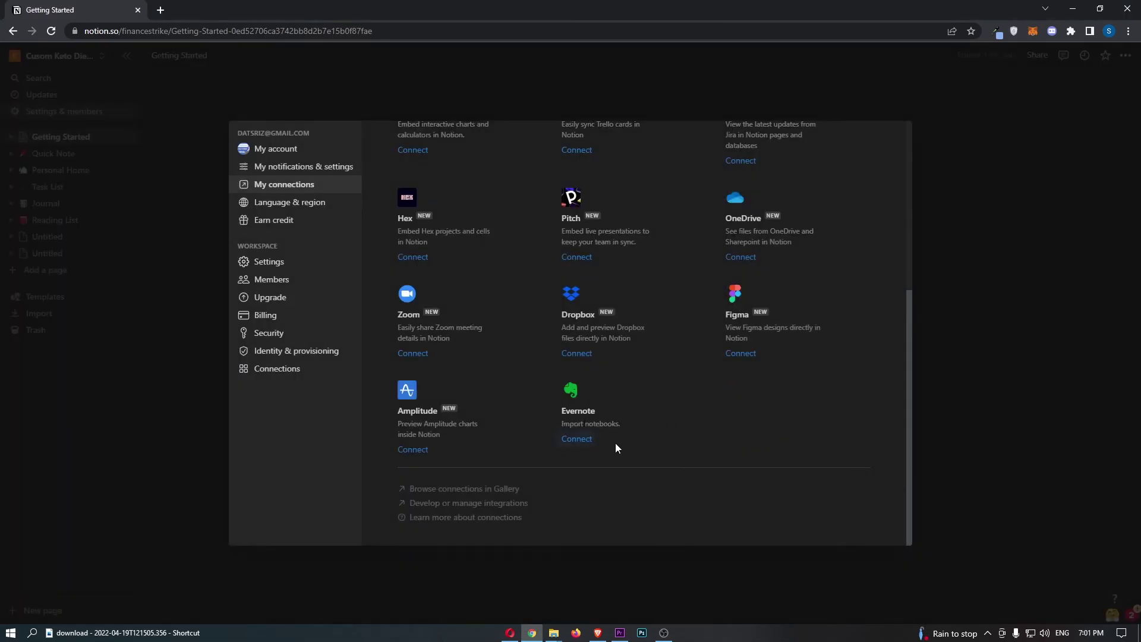
{"action": "left_click_drag", "start_coordinate": [397, 304], "coordinate": [473, 290]}
{"action": "left_click", "coordinate": [512, 301]}
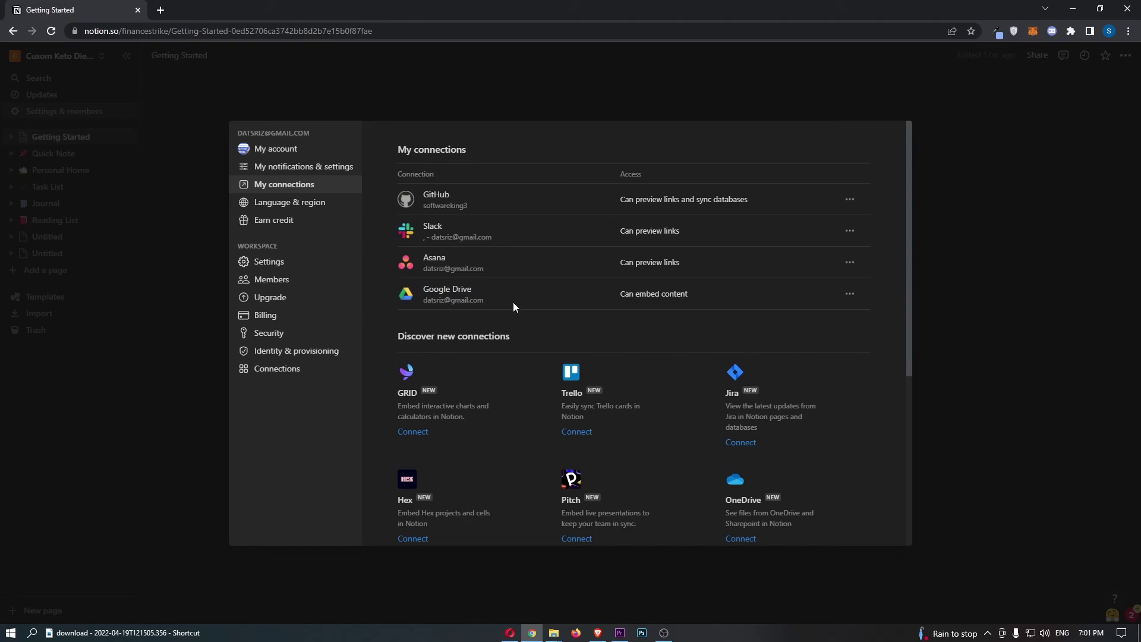